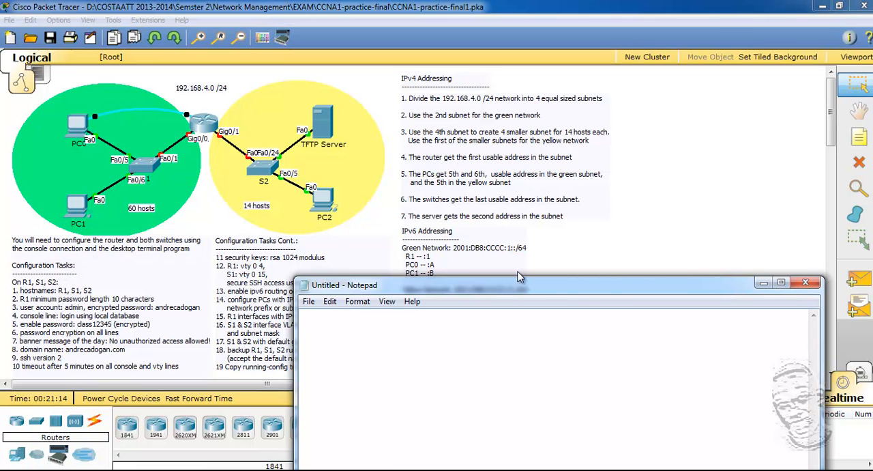
Write the base network 192.168.4.0 /24 at the start of the blank Notepad note.
{"action": "left_click_drag", "start_coordinate": [534, 288], "coordinate": [524, 215]}
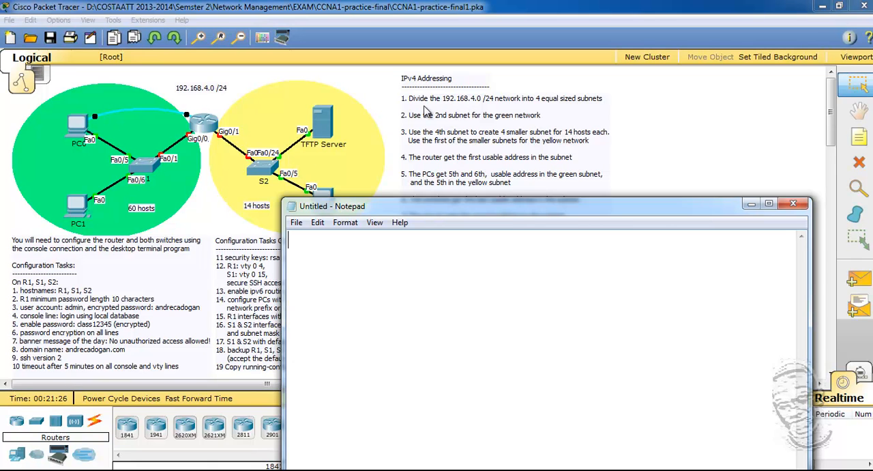
{"action": "left_click_drag", "start_coordinate": [447, 208], "coordinate": [496, 153]}
{"action": "type", "text": "192.168.4.0"}
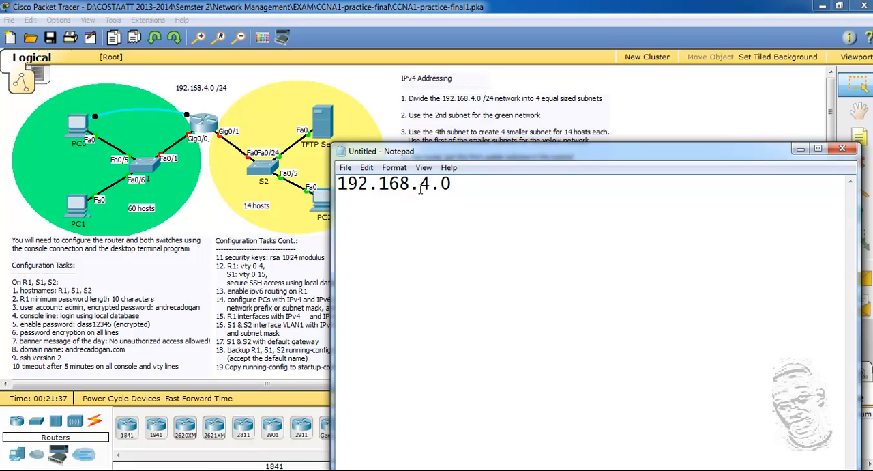
{"action": "type", "text": " /24"}
Write the binary subnet mask 11111111.11111111.11111111.11000000 below the base network, leaving blank lines between them.
{"action": "type", "text": "111"}
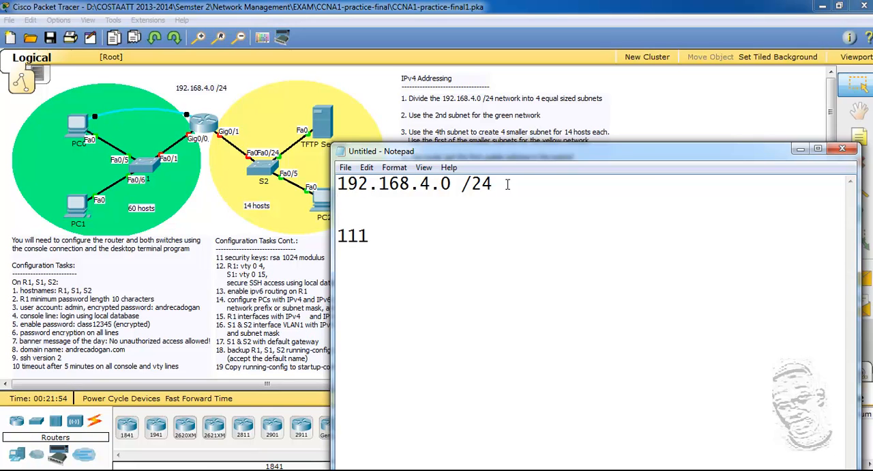
{"action": "type", "text": "11111.1111111"}
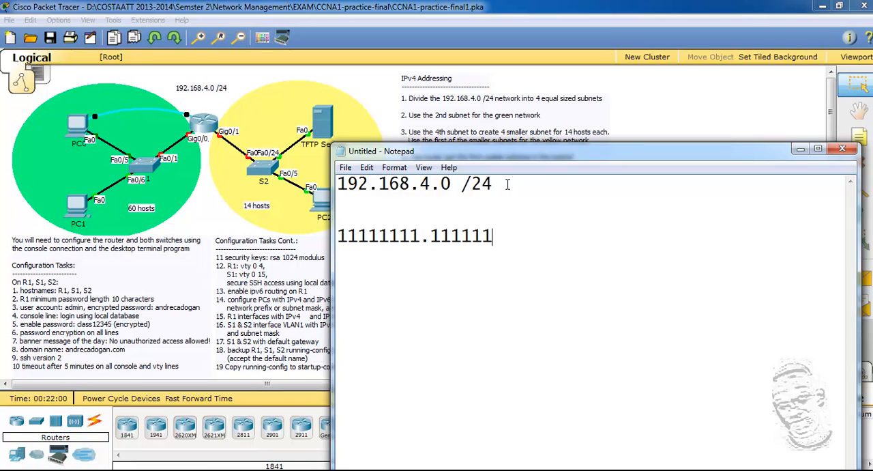
{"action": "type", "text": "1.11111111"}
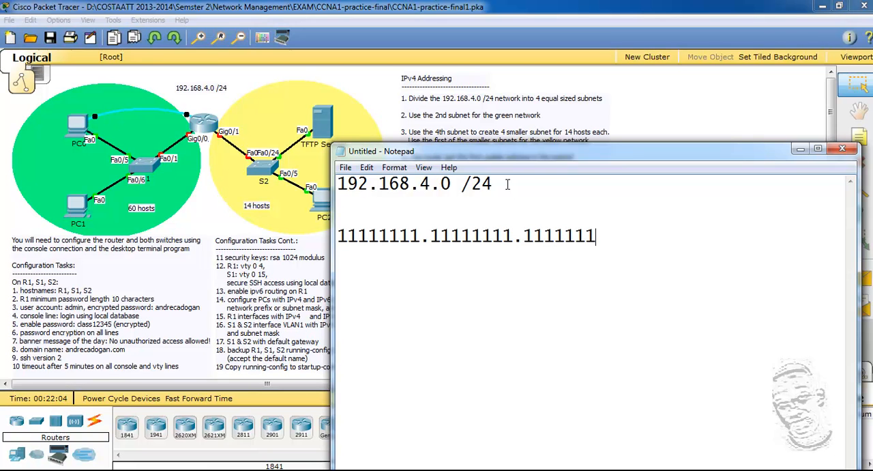
{"action": "type", "text": ".1100000"}
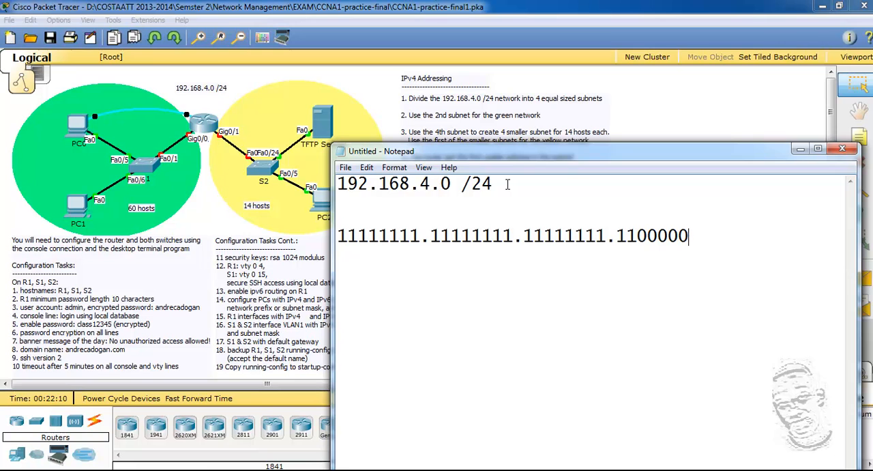
{"action": "type", "text": "0"}
Append MN=64 after the binary subnet mask.
{"action": "type", "text": "MN"}
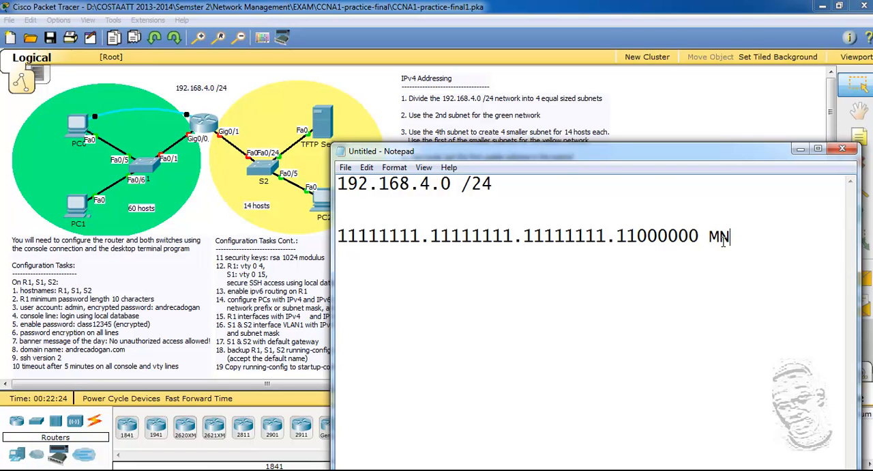
{"action": "type", "text": "=6"}
{"action": "type", "text": "4"}
List the first subnet, 192.168.4.0 /26, below the binary mask.
{"action": "type", "text": "192"}
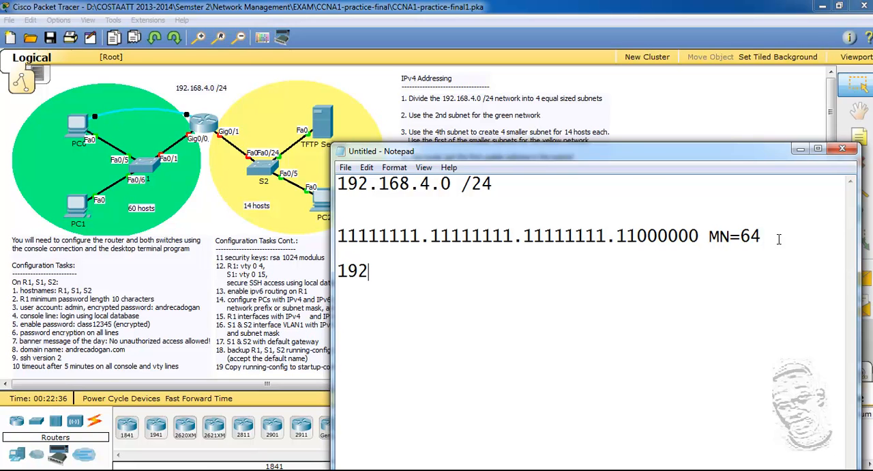
{"action": "type", "text": ".168.4.0"}
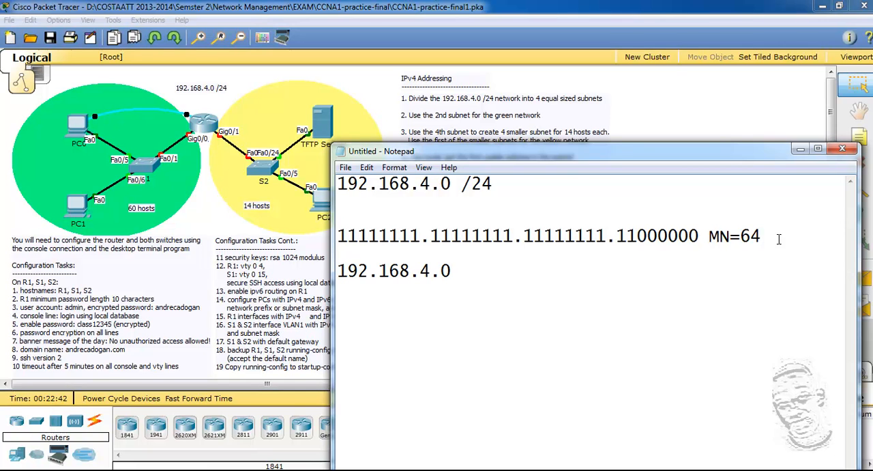
{"action": "type", "text": " /26"}
{"action": "key", "text": "Return"}
Add the second subnet, 192.168.4.64 /26, on its own line below the first.
{"action": "type", "text": "192.168.4"}
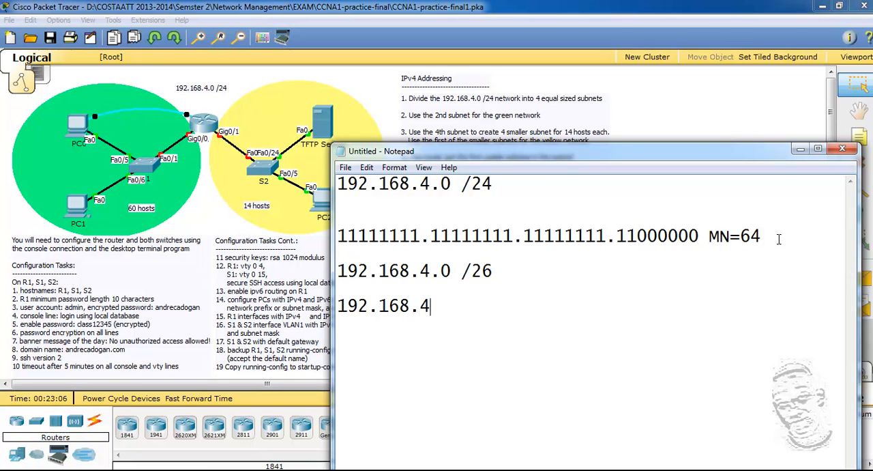
{"action": "type", "text": ".64 /26"}
{"action": "key", "text": "Return"}
Add the third subnet, 192.168.4.128 /26, on its own line.
{"action": "type", "text": "1"}
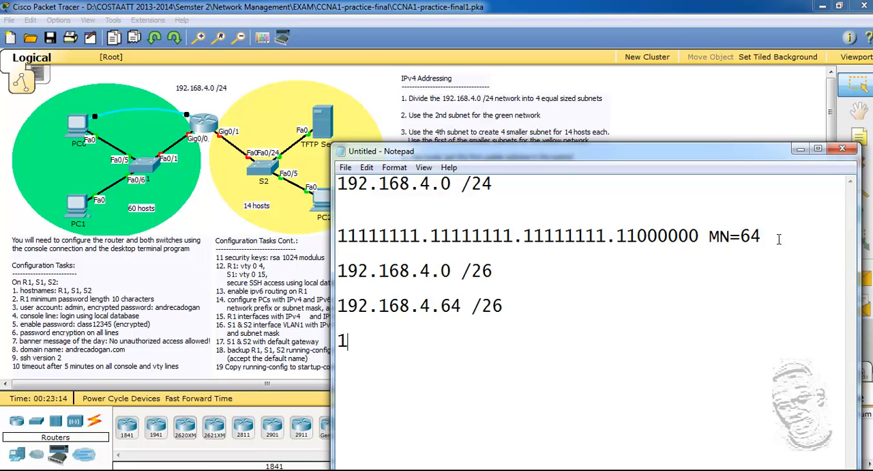
{"action": "type", "text": "92.168.4"}
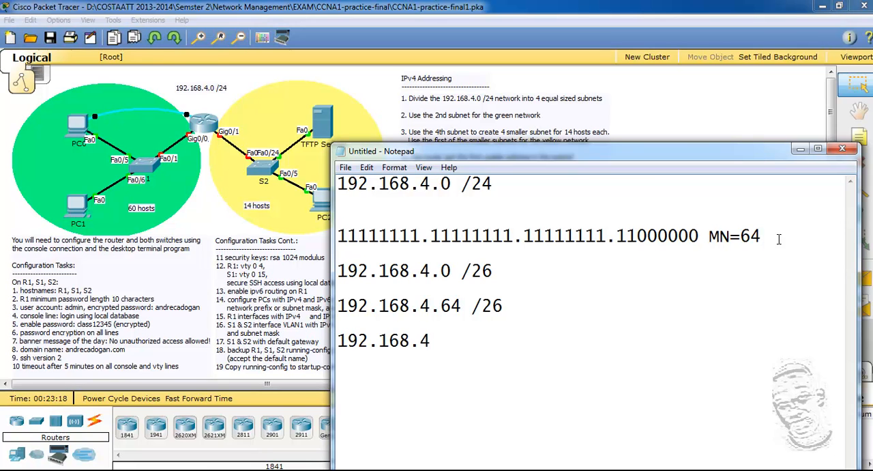
{"action": "type", "text": ".128 /26  "}
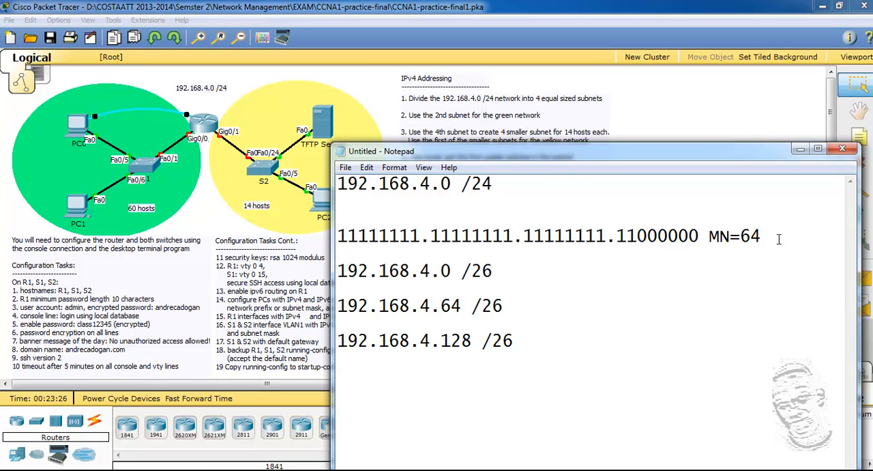
{"action": "type", "text": "192.168"}
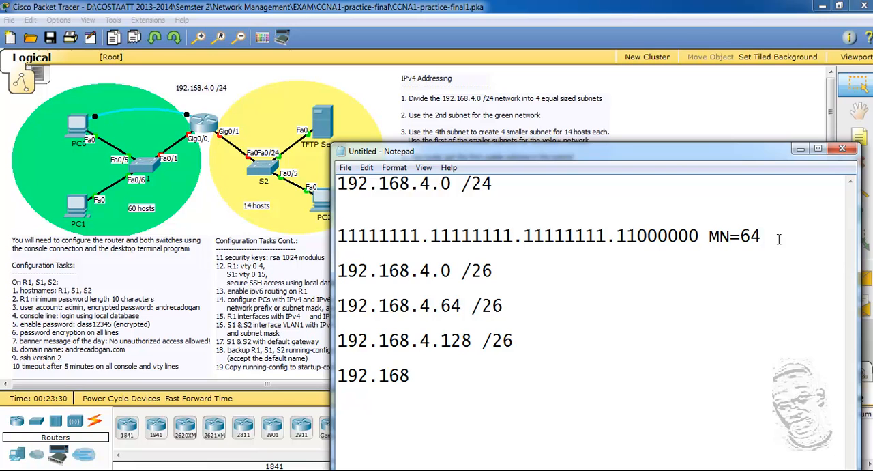
{"action": "type", "text": ".4.192 /26"}
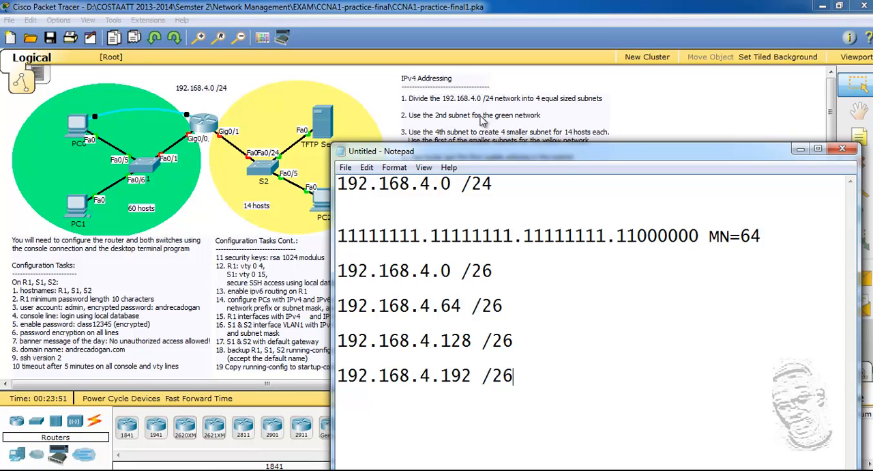
Insert a dashed line ending in 127 between 192.168.4.64 and its /26 prefix to show the subnet's range.
{"action": "left_click_drag", "start_coordinate": [339, 306], "coordinate": [514, 305]}
{"action": "left_click", "coordinate": [462, 307]}
{"action": "type", "text": "------"}
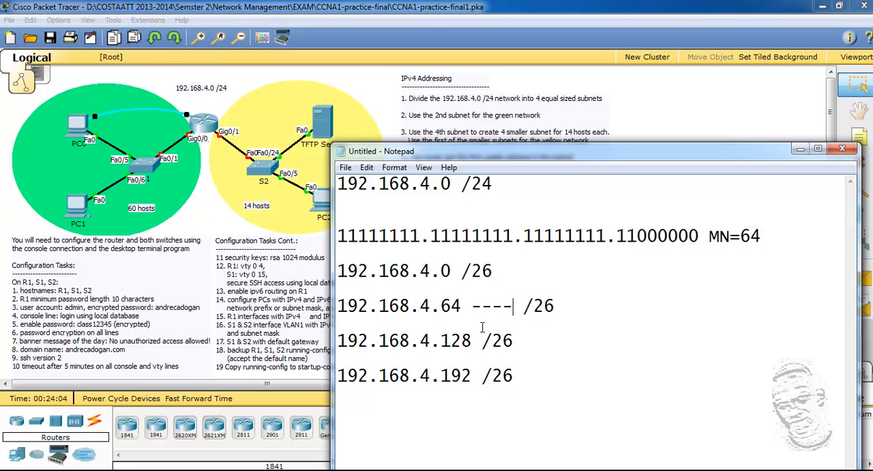
{"action": "type", "text": "------"}
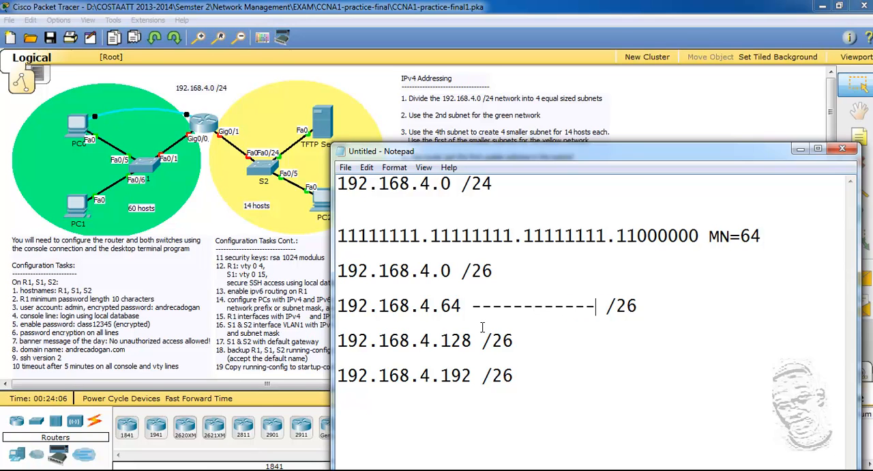
{"action": "type", "text": "12"}
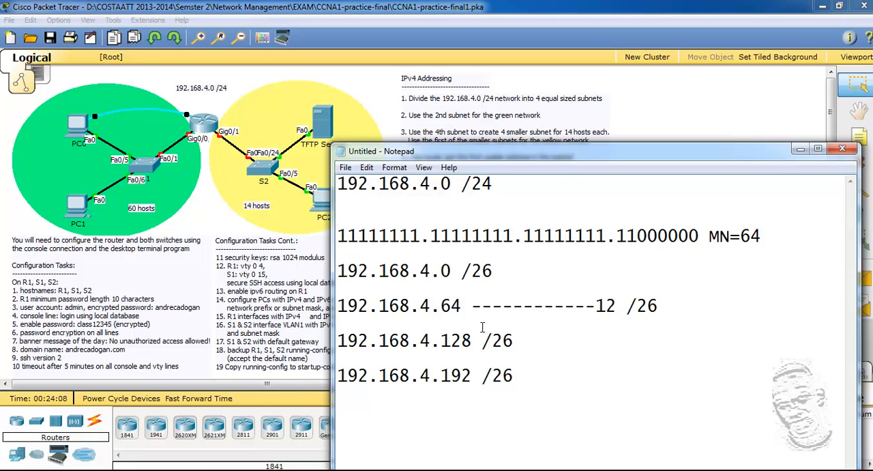
{"action": "type", "text": "7"}
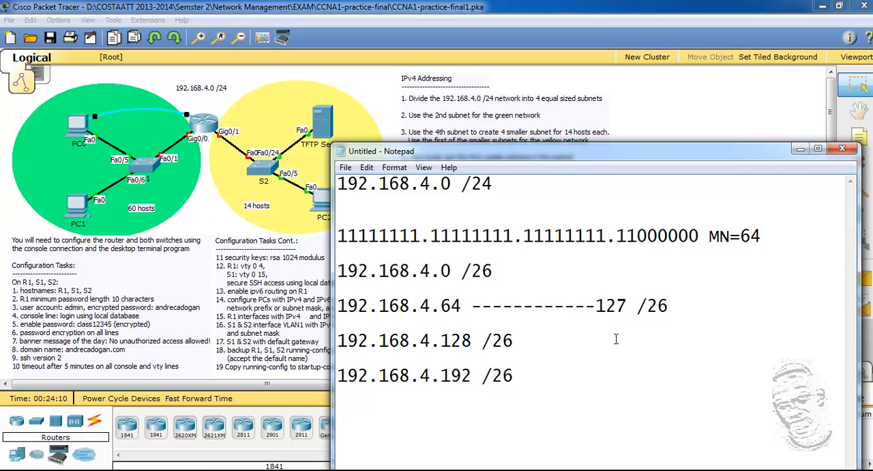
Label the 192.168.4.64 subnet line with (Green) after its prefix.
{"action": "left_click", "coordinate": [679, 311]}
{"action": "type", "text": "G"}
{"action": "key", "text": "BackSpace"}
{"action": "type", "text": "(Green)"}
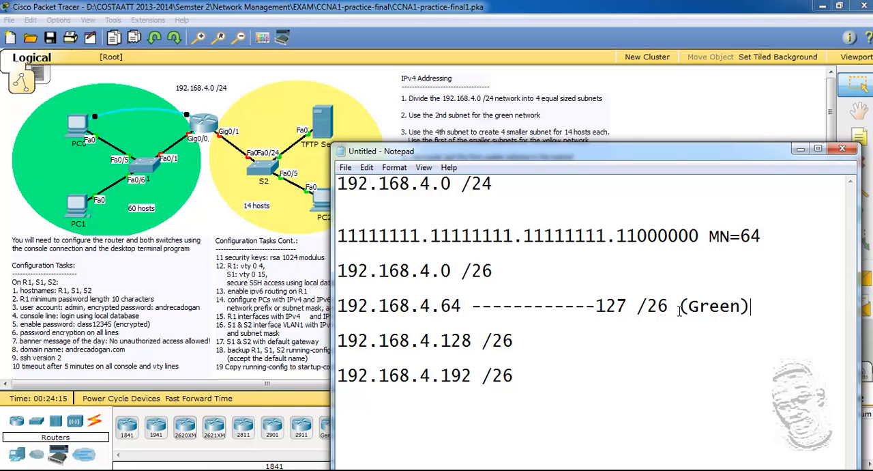
Read the IPv4 addressing instructions on dividing the fourth subnet into smaller subnets for the yellow network.
{"action": "left_click_drag", "start_coordinate": [673, 158], "coordinate": [645, 86]}
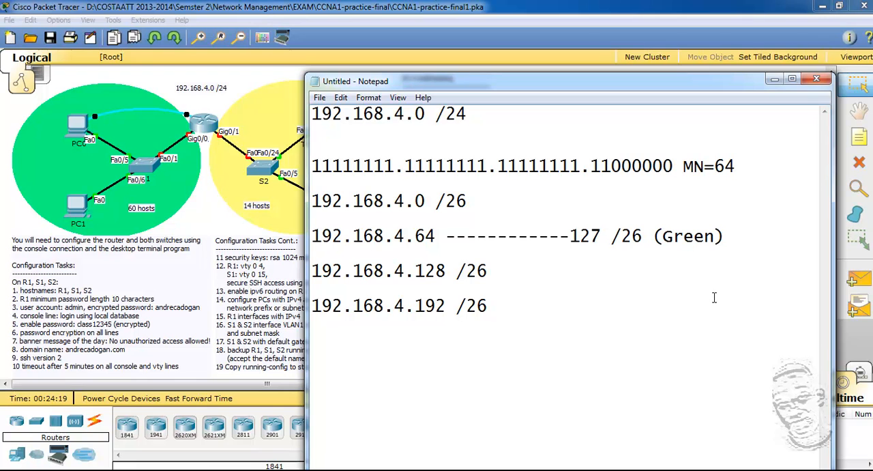
{"action": "left_click", "coordinate": [575, 292]}
{"action": "left_click_drag", "start_coordinate": [597, 83], "coordinate": [595, 164]}
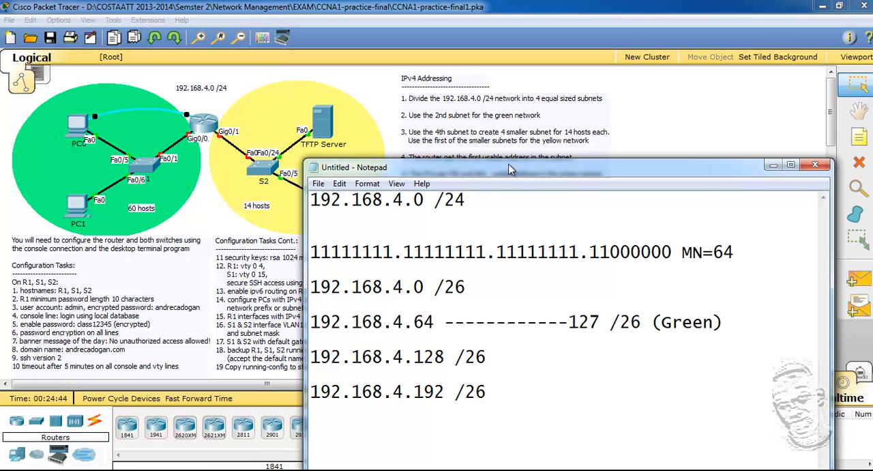
{"action": "left_click_drag", "start_coordinate": [508, 164], "coordinate": [509, 161]}
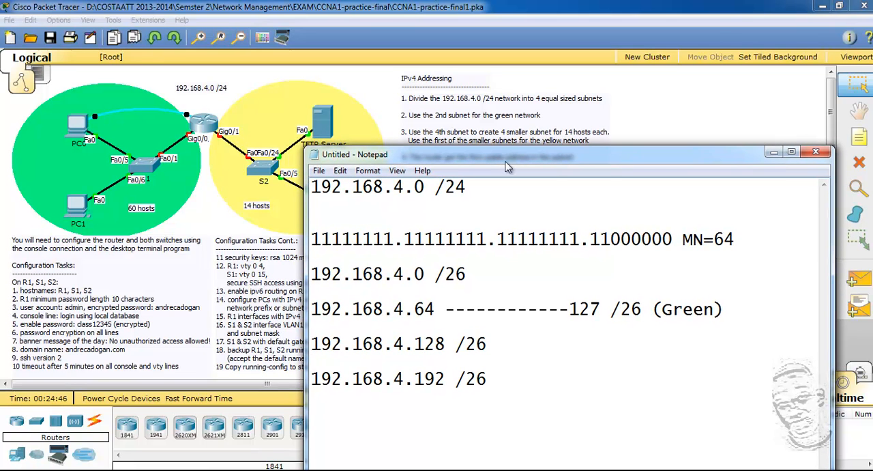
{"action": "left_click", "coordinate": [321, 381]}
{"action": "left_click_drag", "start_coordinate": [507, 155], "coordinate": [492, 122]}
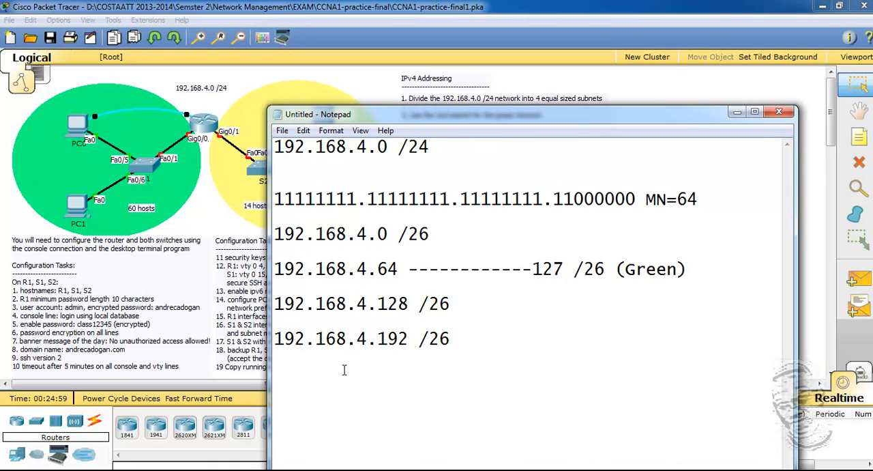
Write the binary mask 11111111.11111111.11111111.11110000 on a new line below the 192.168.4.192 /26 subnet.
{"action": "left_click", "coordinate": [470, 341]}
{"action": "key", "text": "Return"}
{"action": "mouse_move", "coordinate": [459, 339]}
{"action": "left_mouse_down"}
{"action": "mouse_move", "coordinate": [272, 333]}
{"action": "mouse_move", "coordinate": [442, 339]}
{"action": "left_mouse_up"}
{"action": "left_click", "coordinate": [304, 375]}
{"action": "left_click", "coordinate": [377, 372]}
{"action": "type", "text": "11111111.111"}
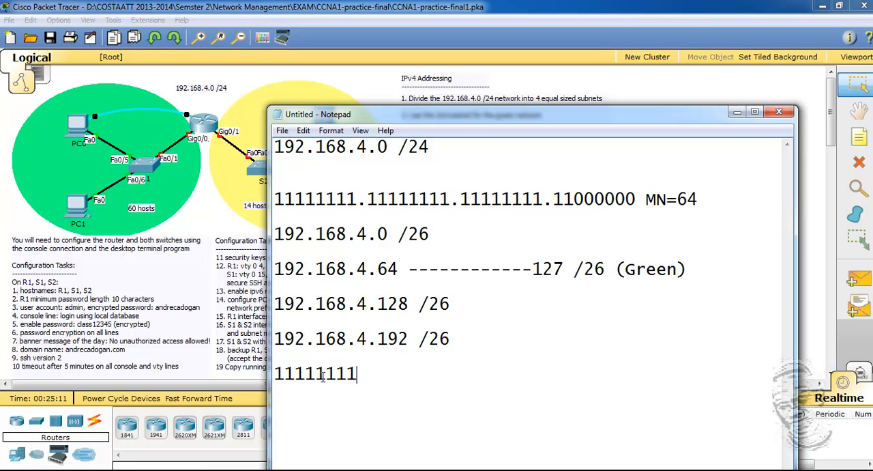
{"action": "type", "text": "11111"}
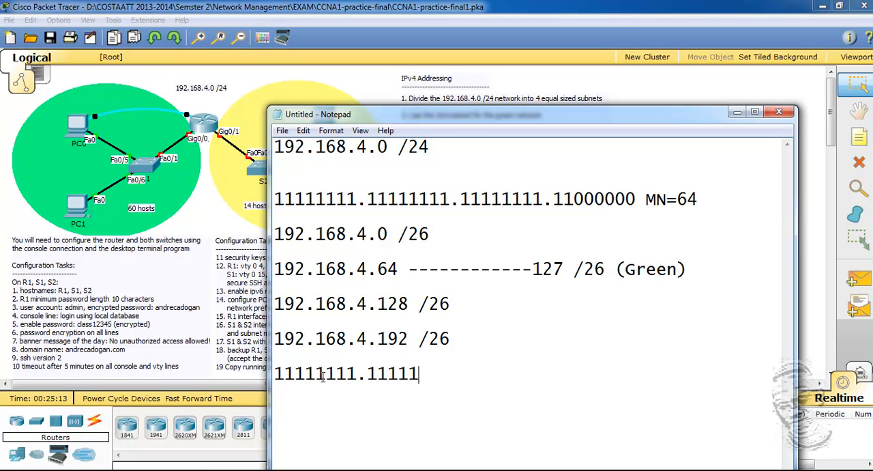
{"action": "type", "text": ".11111111"}
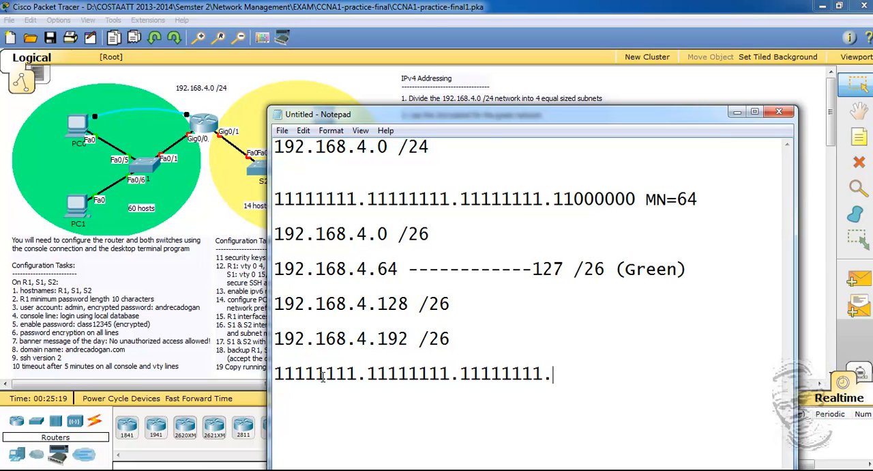
{"action": "type", "text": ".11110000"}
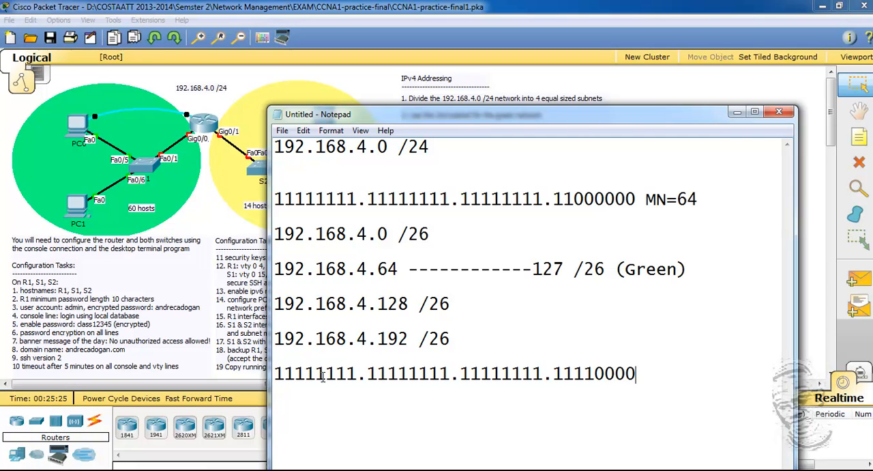
{"action": "type", "text": " = MN="}
Append = MN=16 to the second binary mask and start a new line below it.
{"action": "type", "text": "16"}
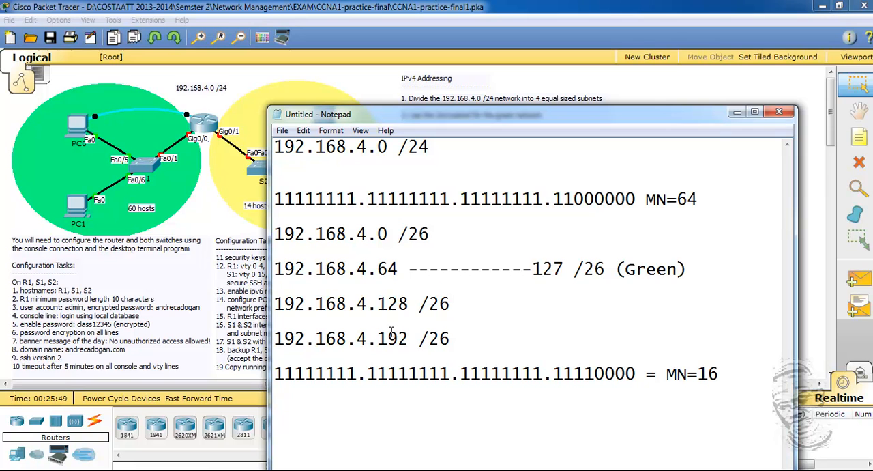
{"action": "key", "text": "Return"}
Reread the yellow network instruction and review the listed /26 subnet addresses up to the fourth one.
{"action": "left_click_drag", "start_coordinate": [525, 109], "coordinate": [530, 208]}
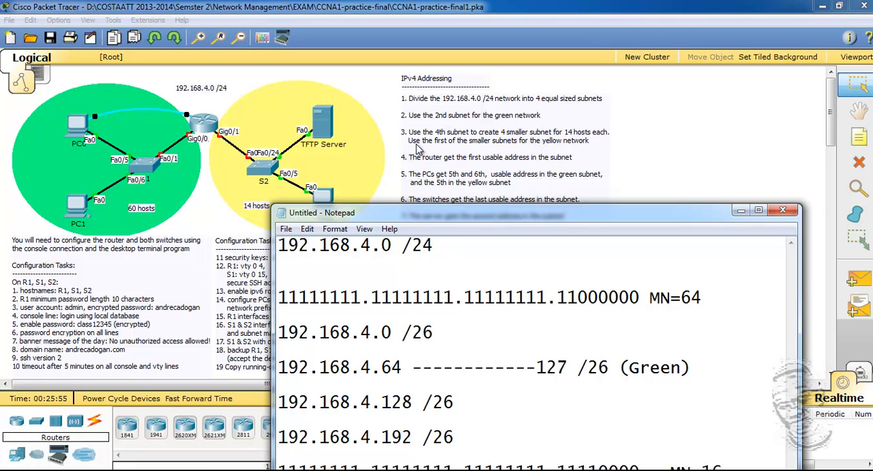
{"action": "left_click_drag", "start_coordinate": [577, 213], "coordinate": [571, 96]}
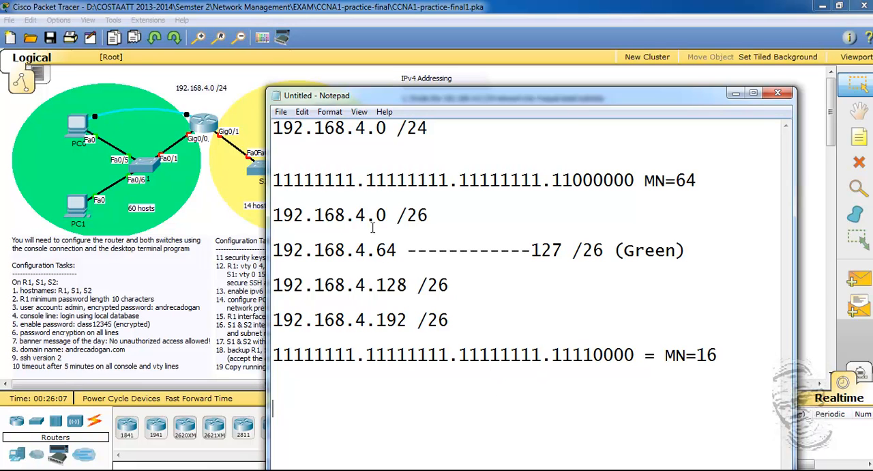
{"action": "double_click", "coordinate": [383, 250]}
{"action": "double_click", "coordinate": [382, 285]}
{"action": "double_click", "coordinate": [380, 321]}
{"action": "left_click", "coordinate": [379, 337]}
{"action": "left_click_drag", "start_coordinate": [414, 321], "coordinate": [303, 320]}
{"action": "left_click", "coordinate": [314, 337]}
Write the first smaller subnet's range as 192.168.4.192 ---------207 /28 below the second binary mask.
{"action": "type", "text": "192.168.4.192 ---------20"}
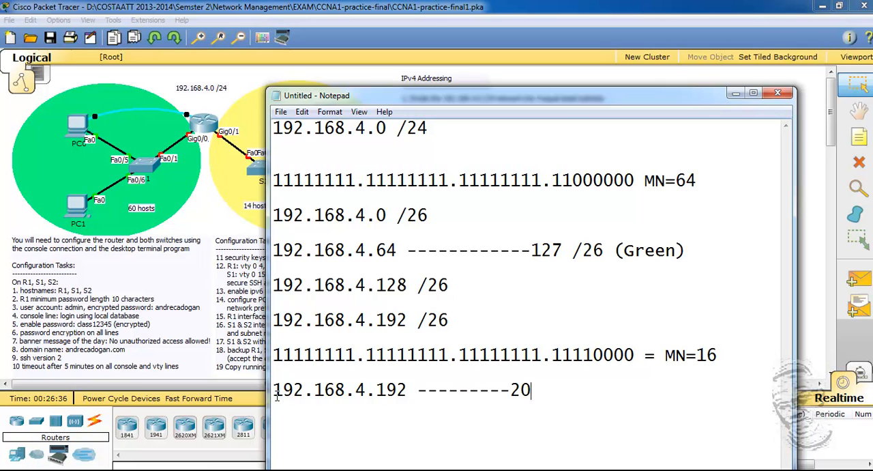
{"action": "type", "text": "7 /5"}
{"action": "key", "text": "BackSpace"}
{"action": "type", "text": "28"}
{"action": "key", "text": "Return"}
Add the second smaller subnet's network address, 192.168.4.208, on the following line.
{"action": "type", "text": "192.168.4"}
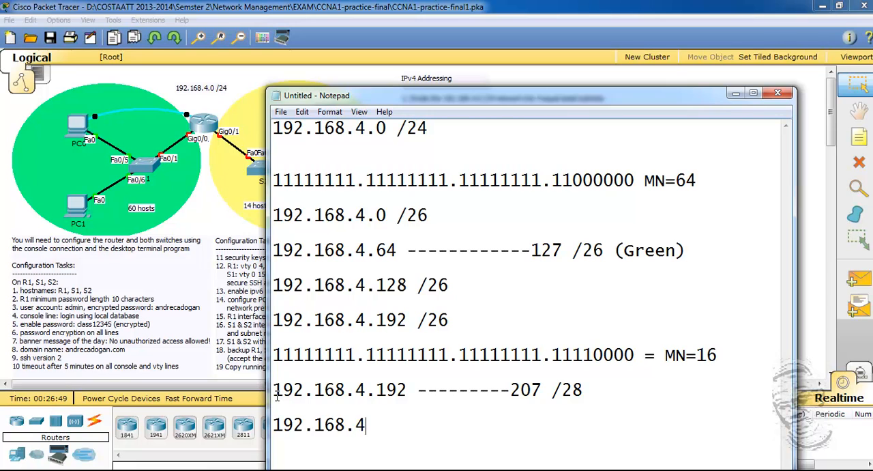
{"action": "type", "text": ".208"}
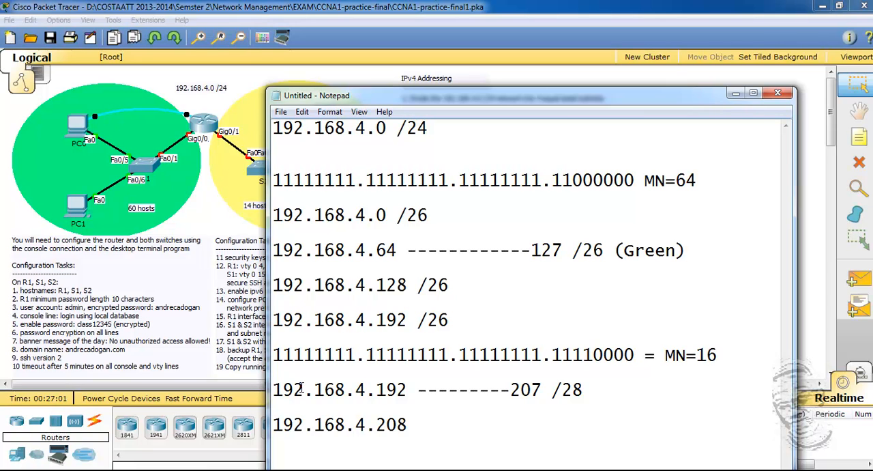
Add the third smaller subnet's network address, 192.168.4.224, below 192.168.4.208 and start a new line after it.
{"action": "type", "text": "192"}
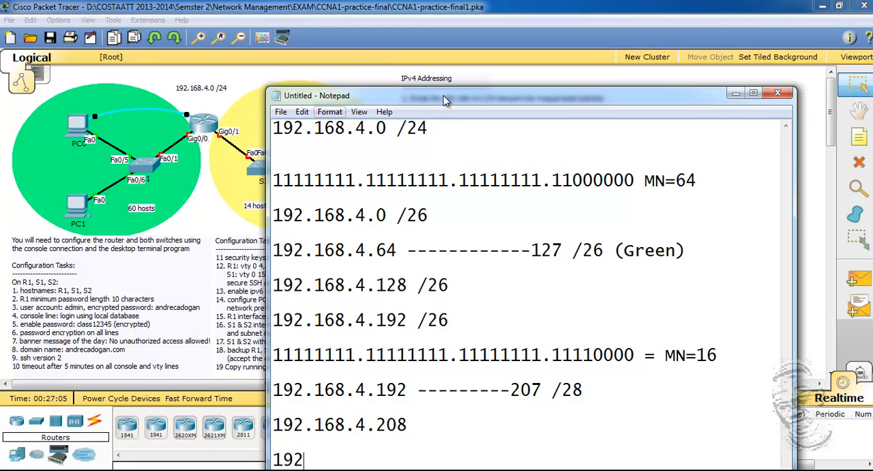
{"action": "left_click_drag", "start_coordinate": [441, 93], "coordinate": [402, 43]}
{"action": "type", "text": ".168.4"}
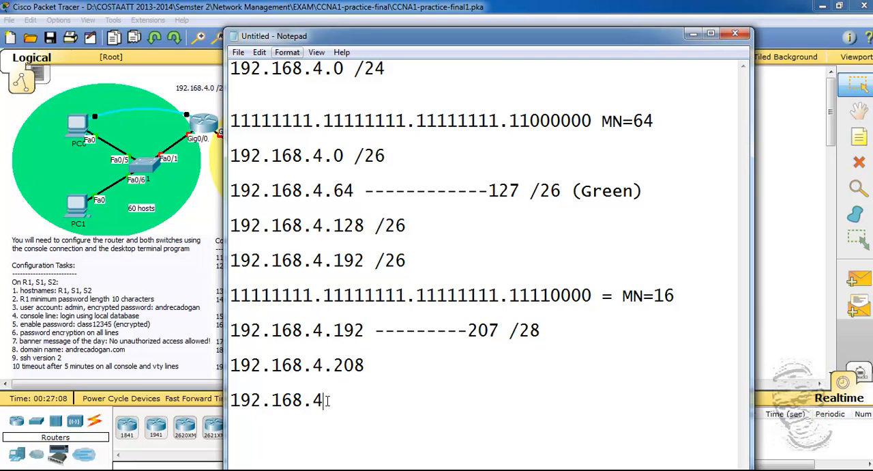
{"action": "type", "text": ".224"}
{"action": "key", "text": "Return"}
{"action": "key", "text": "Return"}
Write the fourth smaller subnet as 192.168.4.240 /28 on the new line.
{"action": "type", "text": "192"}
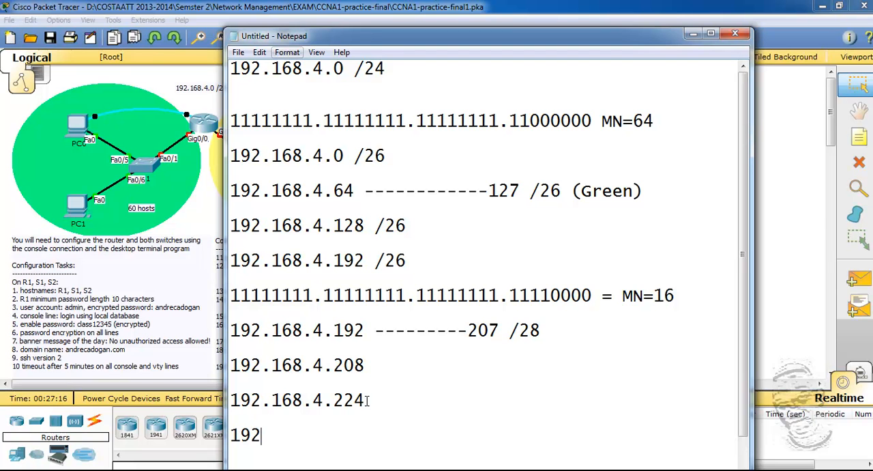
{"action": "type", "text": ".168.4.240 /28"}
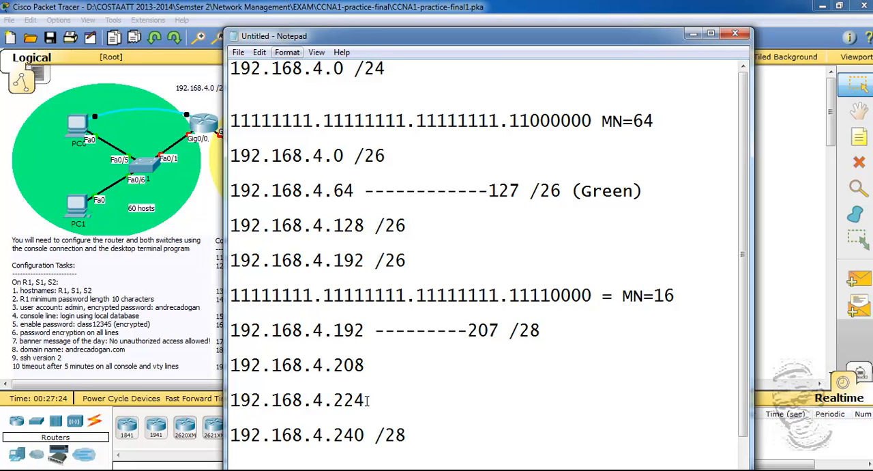
Append the /28 prefix to the 192.168.4.224 and 192.168.4.208 subnet lines.
{"action": "left_click", "coordinate": [377, 401]}
{"action": "type", "text": "28"}
{"action": "left_click", "coordinate": [382, 363]}
{"action": "type", "text": "/28"}
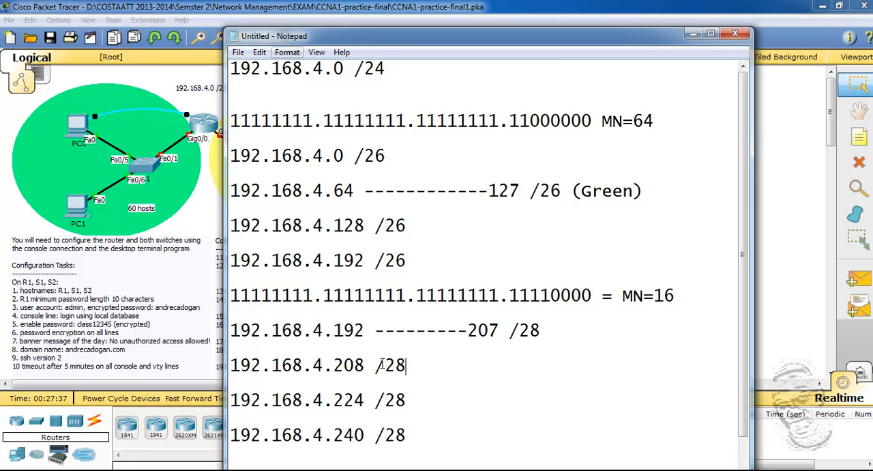
Check the yellow network instruction and label the 192.168.4.192 /28 range with (Yellow).
{"action": "left_click_drag", "start_coordinate": [505, 38], "coordinate": [547, 213]}
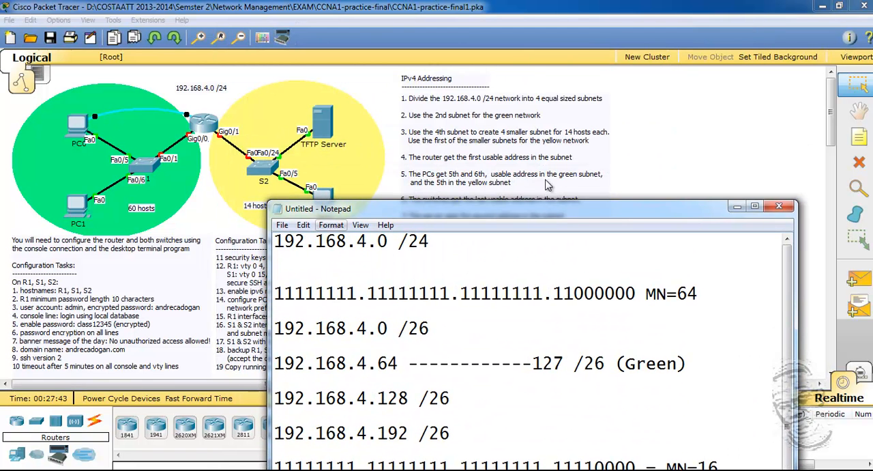
{"action": "left_click_drag", "start_coordinate": [564, 211], "coordinate": [538, 94]}
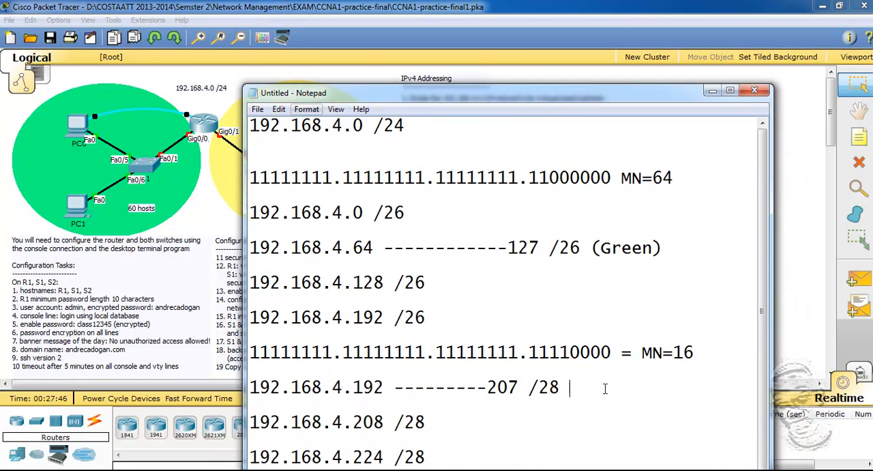
{"action": "type", "text": "(Yellow)"}
Add a "summary" heading below the subnet list and copy the 192.168.4.64 /26 (Green) range line beneath it.
{"action": "left_click_drag", "start_coordinate": [585, 93], "coordinate": [594, 36]}
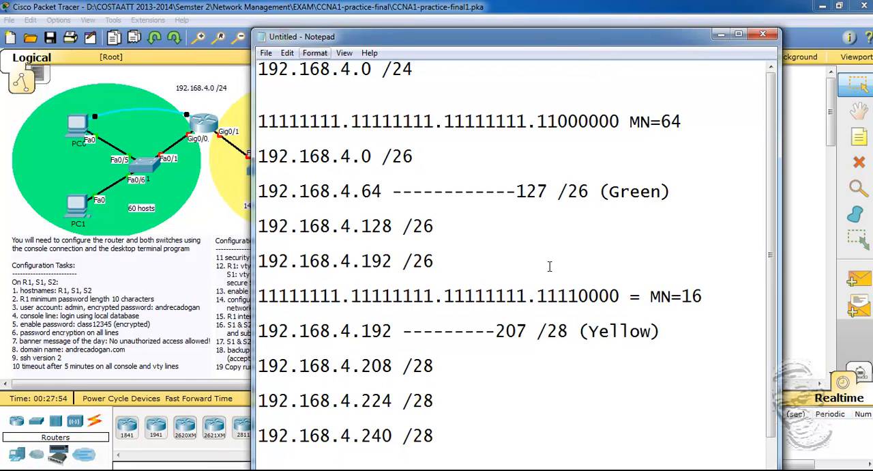
{"action": "scroll", "coordinate": [550, 266], "scroll_direction": "down", "scroll_amount": 1}
{"action": "left_click_drag", "start_coordinate": [689, 162], "coordinate": [216, 161]}
{"action": "right_click", "coordinate": [283, 156]}
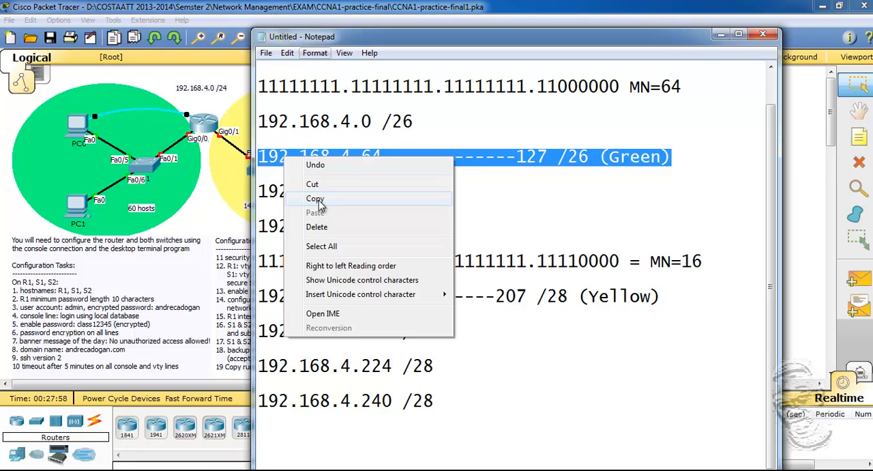
{"action": "left_click", "coordinate": [357, 198]}
{"action": "left_click", "coordinate": [270, 435]}
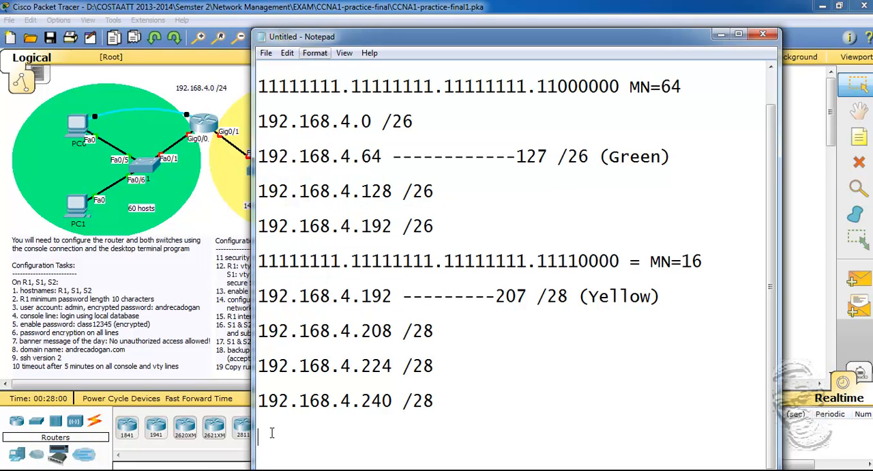
{"action": "type", "text": "summary"}
{"action": "key", "text": "Return"}
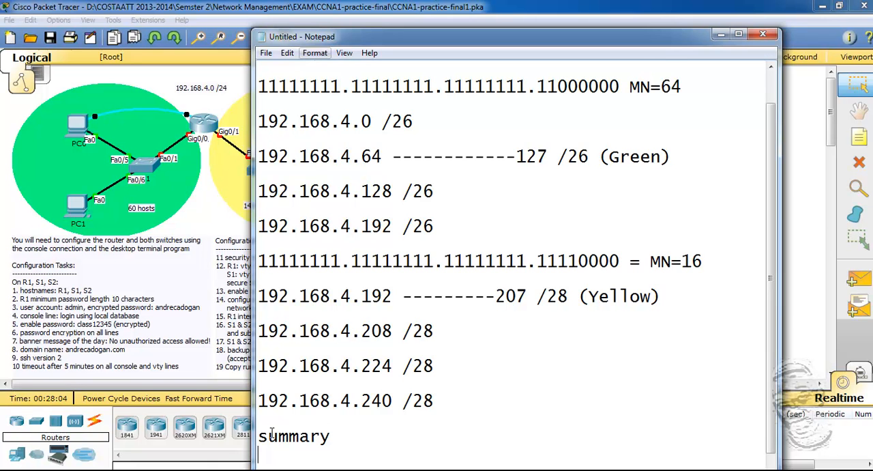
{"action": "key", "text": "ctrl+v"}
Copy the 192.168.4.192 /28 (Yellow) range line into the summary below the Green line.
{"action": "scroll", "coordinate": [311, 440], "scroll_direction": "down", "scroll_amount": 1}
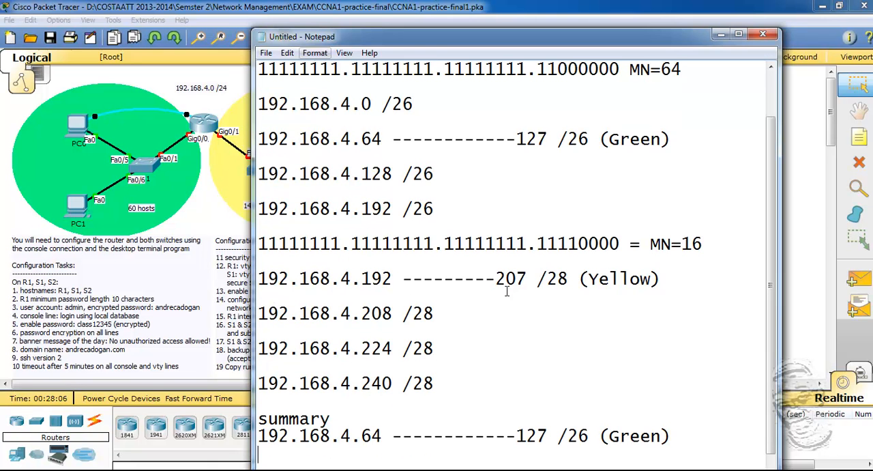
{"action": "left_click_drag", "start_coordinate": [661, 280], "coordinate": [256, 280]}
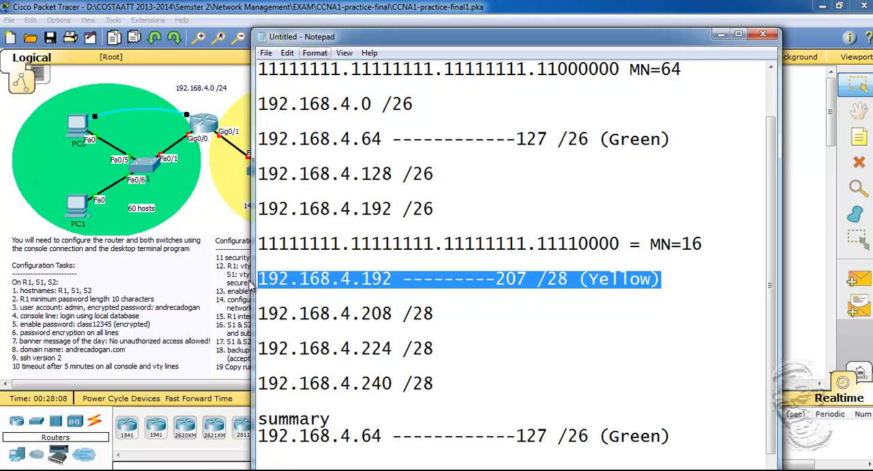
{"action": "left_click", "coordinate": [681, 450]}
{"action": "key", "text": "Return"}
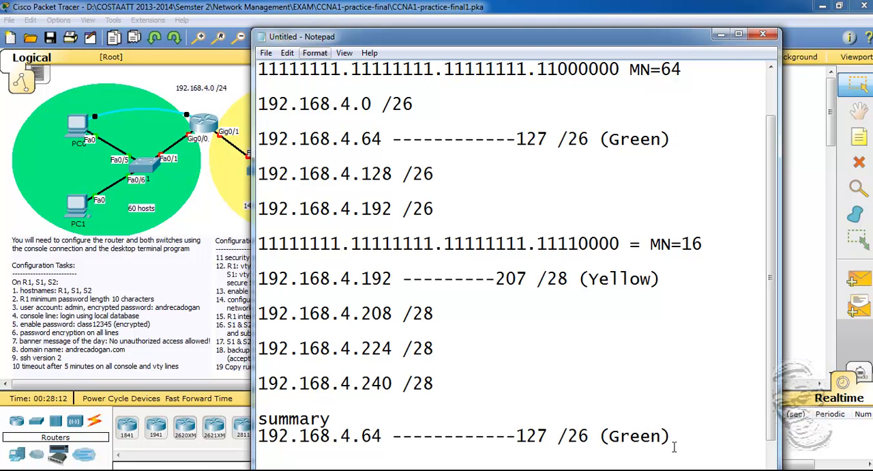
{"action": "key", "text": "ctrl+v"}
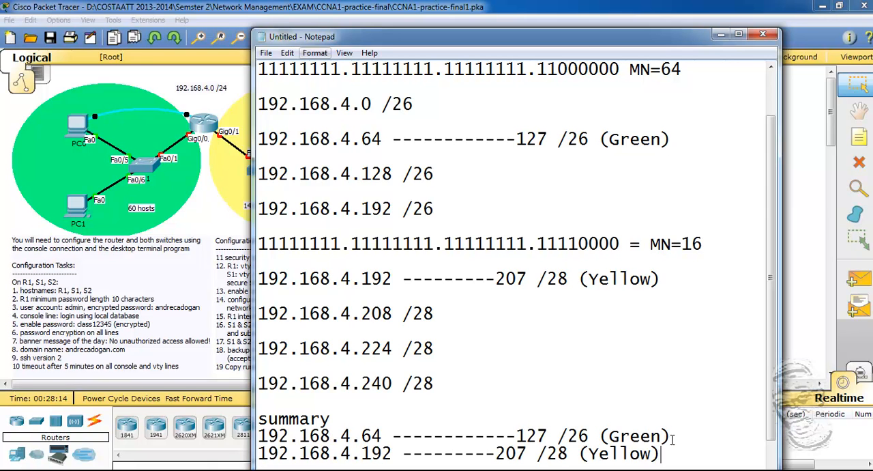
Review the IPv4 addressing instructions against the /26 subnets, the /28 subnets and the summary in the notes.
{"action": "scroll", "coordinate": [770, 314], "scroll_direction": "down", "scroll_amount": 1}
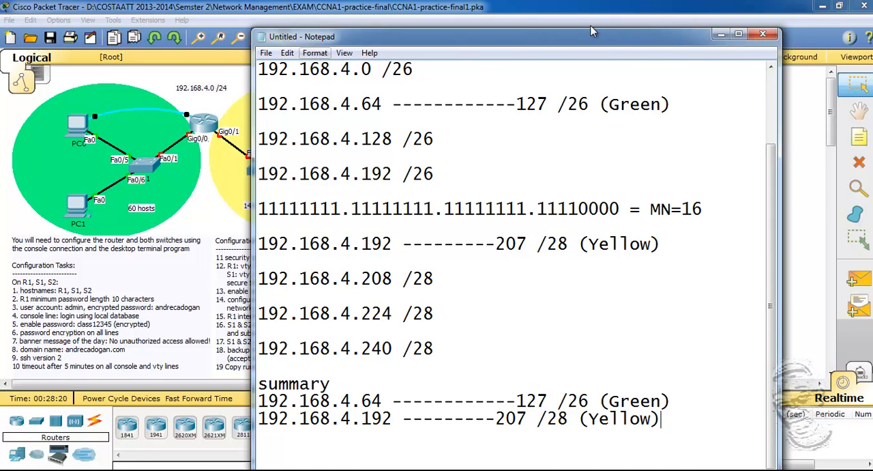
{"action": "left_click_drag", "start_coordinate": [606, 39], "coordinate": [530, 27]}
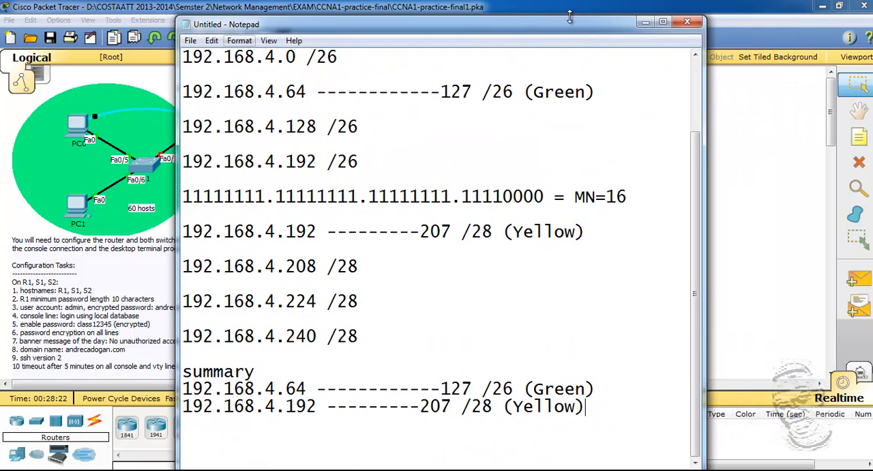
{"action": "left_click_drag", "start_coordinate": [598, 30], "coordinate": [722, 251]}
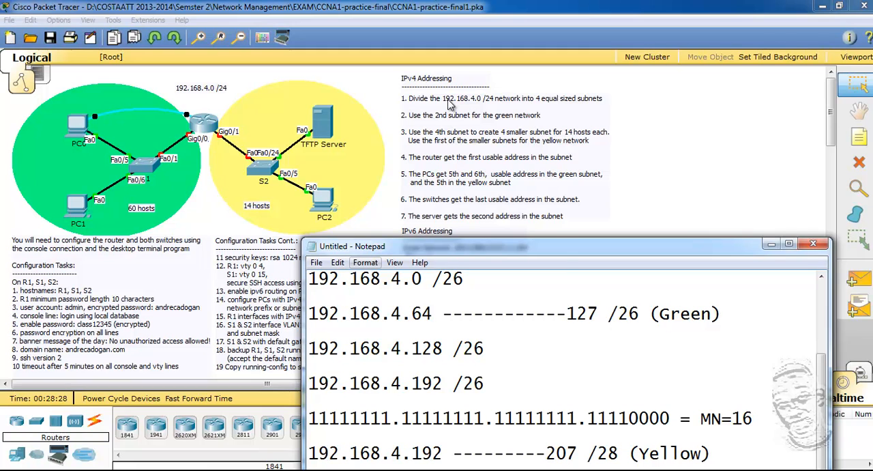
{"action": "scroll", "coordinate": [575, 283], "scroll_direction": "up", "scroll_amount": 2}
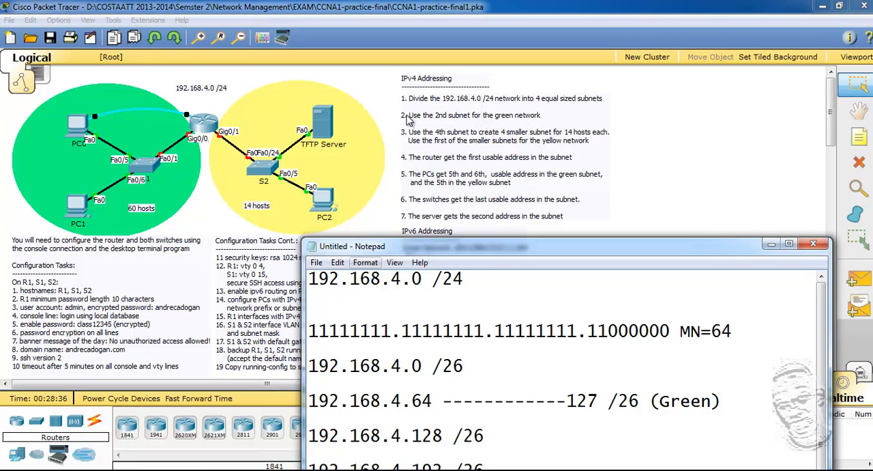
{"action": "scroll", "coordinate": [515, 338], "scroll_direction": "down", "scroll_amount": 1}
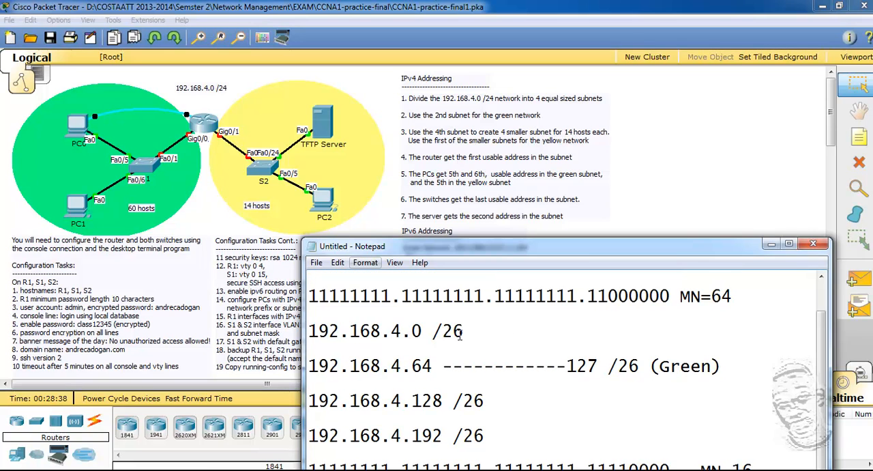
{"action": "left_click_drag", "start_coordinate": [573, 245], "coordinate": [558, 119]}
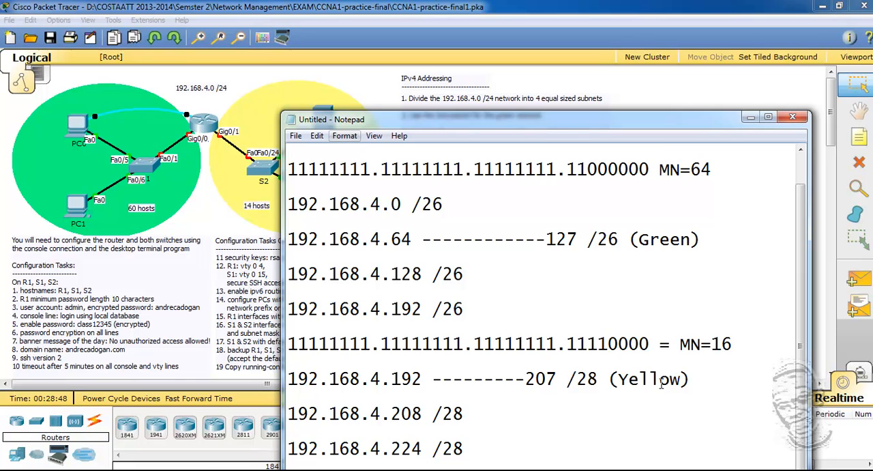
{"action": "left_click_drag", "start_coordinate": [663, 124], "coordinate": [646, 186]}
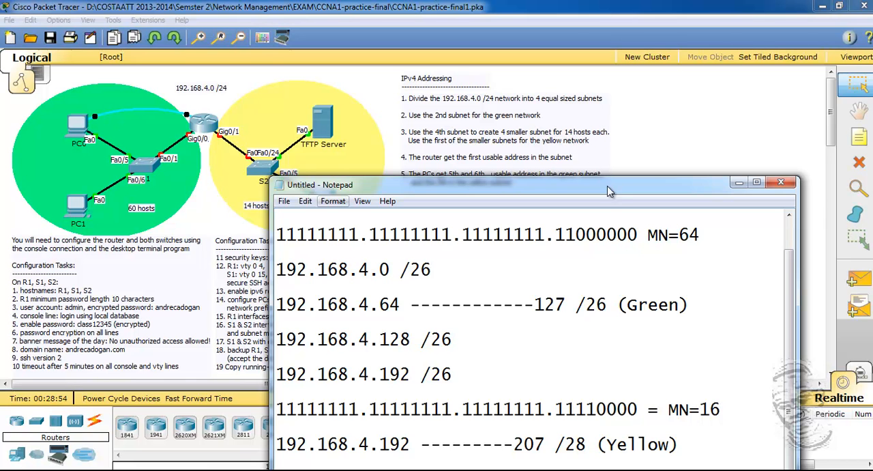
{"action": "left_click_drag", "start_coordinate": [608, 190], "coordinate": [592, 123]}
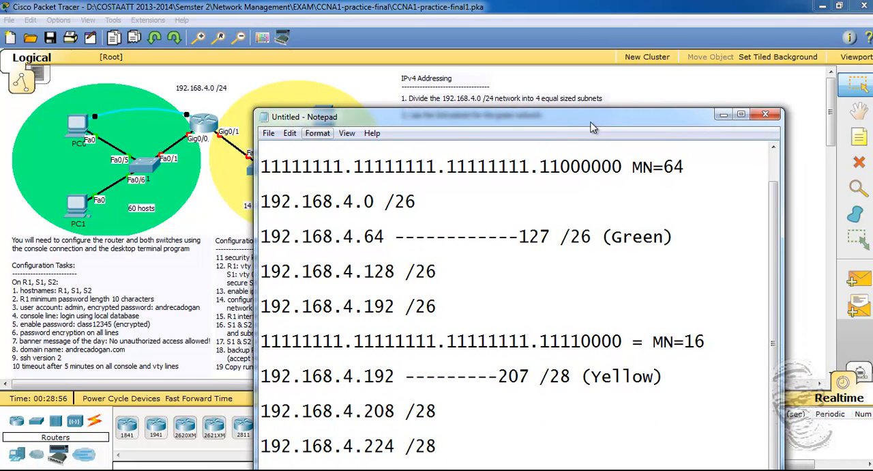
{"action": "left_click", "coordinate": [690, 355]}
{"action": "left_click_drag", "start_coordinate": [499, 120], "coordinate": [496, 103]}
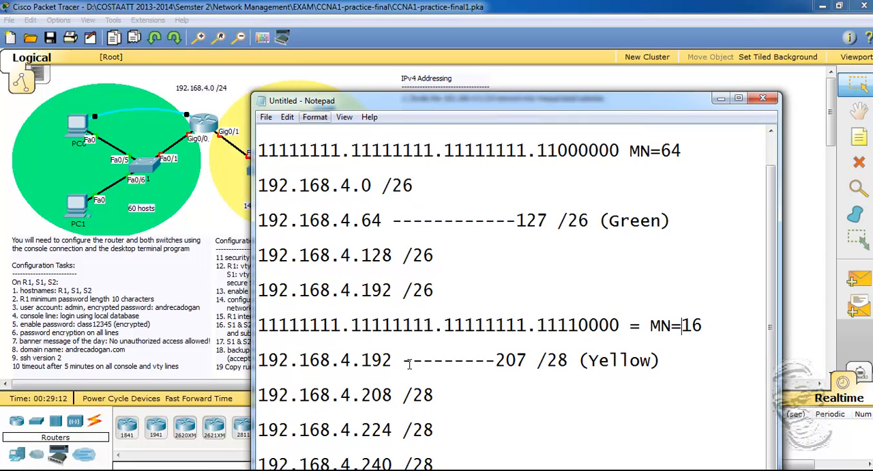
{"action": "scroll", "coordinate": [409, 364], "scroll_direction": "down", "scroll_amount": 1}
{"action": "double_click", "coordinate": [540, 102]}
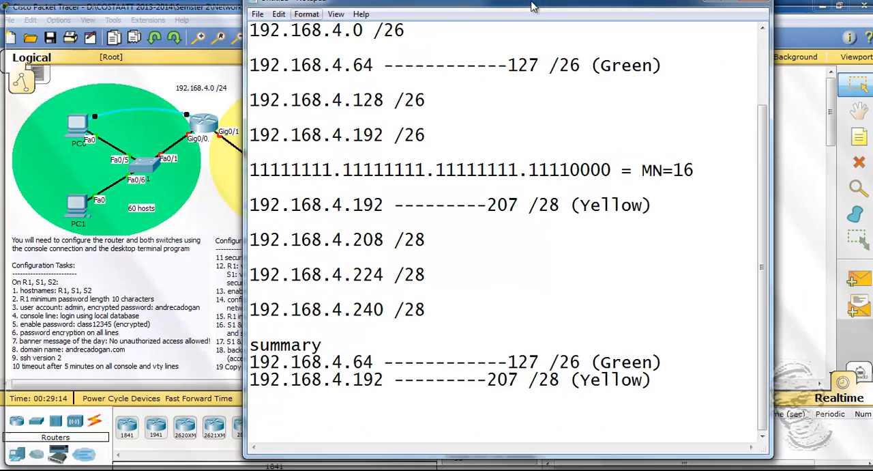